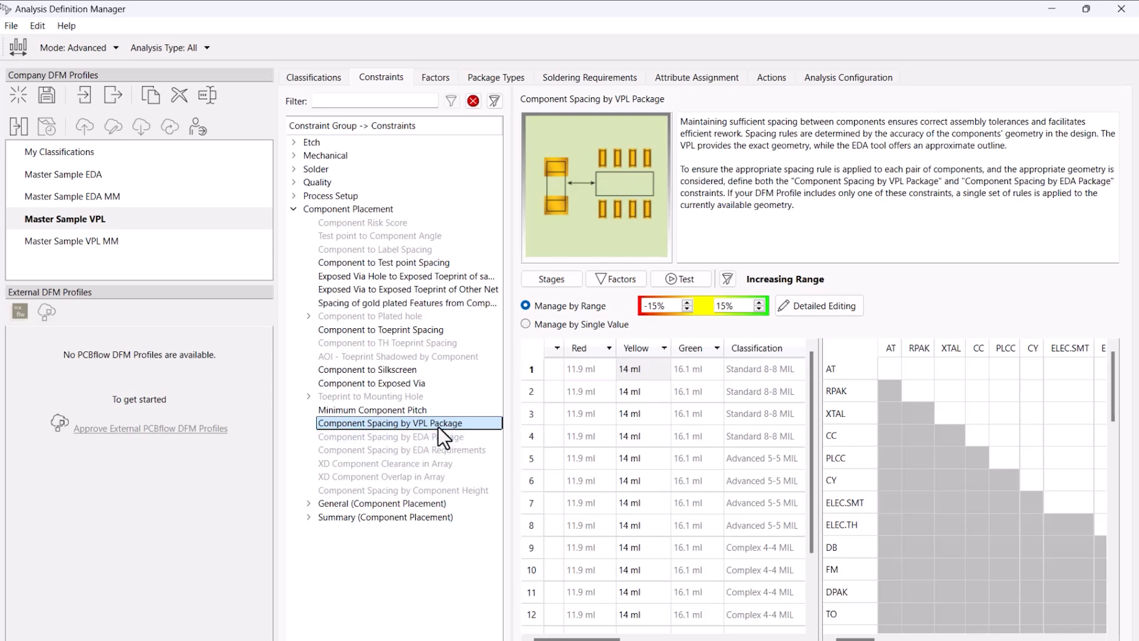
Step: Compare the EDA and VPL package spacing constraints, then test Component Spacing by VPL Package and switch to Valor NPI
{"action": "left_click", "coordinate": [440, 439]}
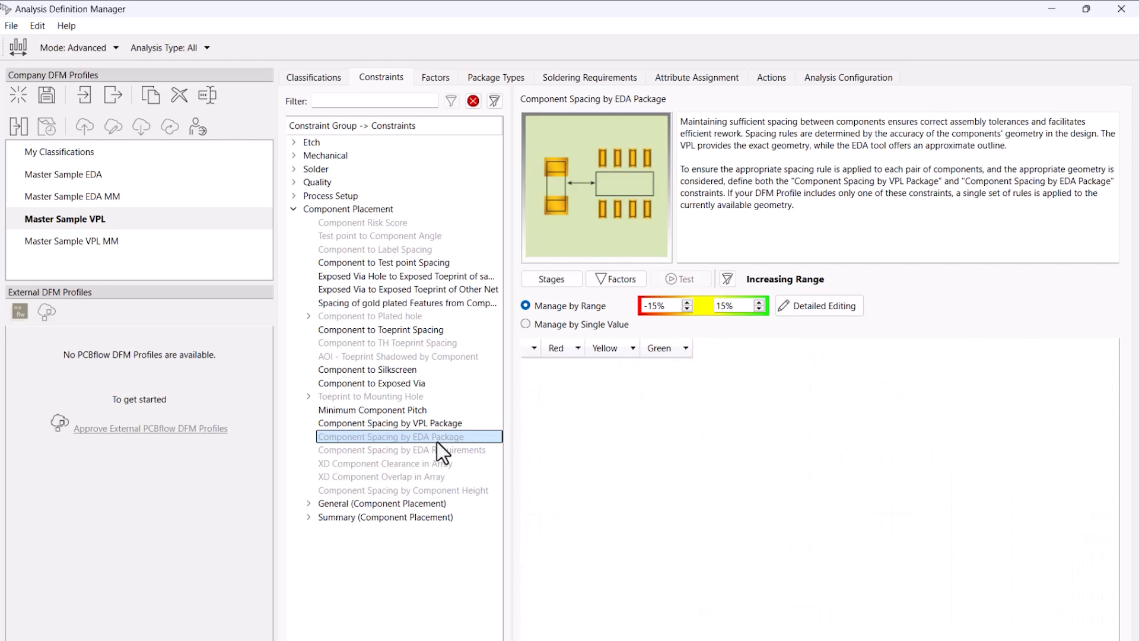
{"action": "left_click", "coordinate": [435, 424]}
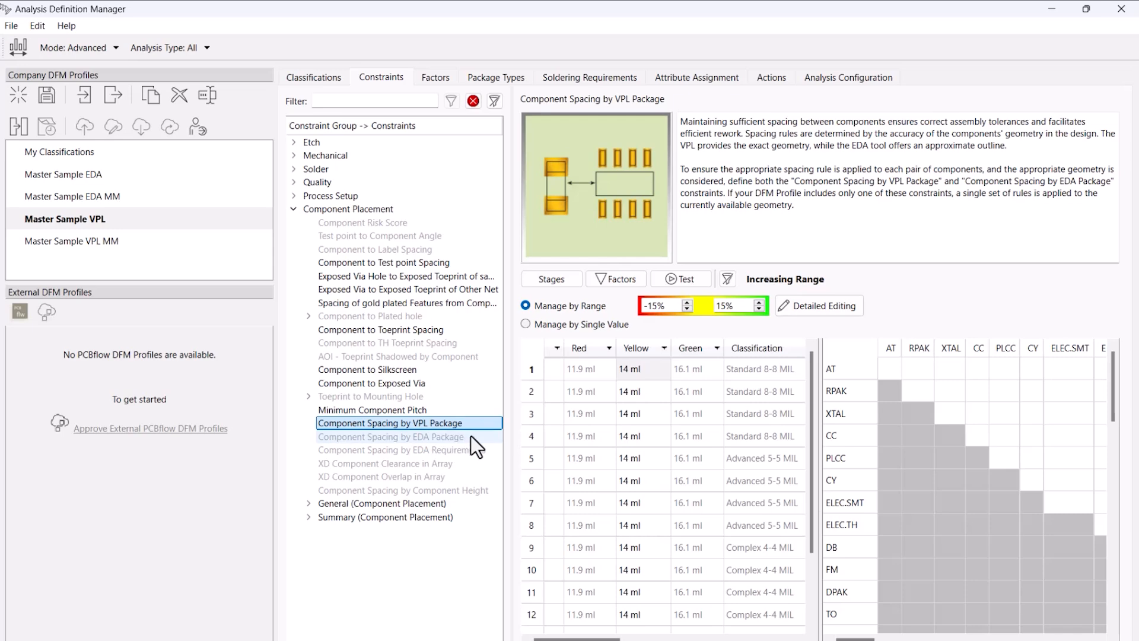
{"action": "left_click", "coordinate": [689, 280]}
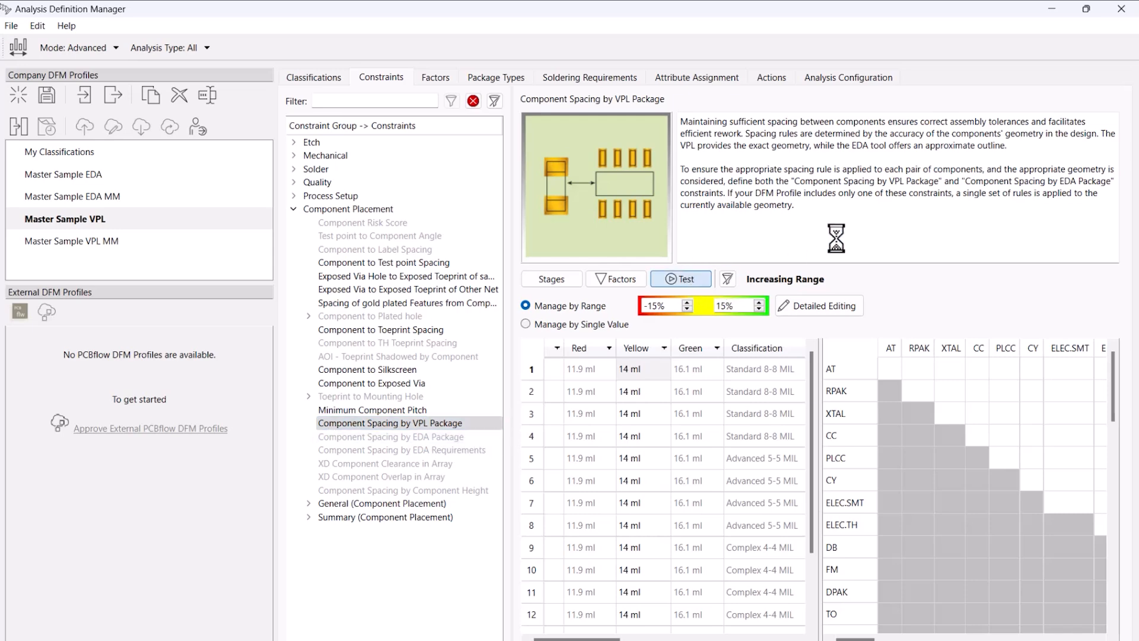
{"action": "left_click", "coordinate": [1052, 10]}
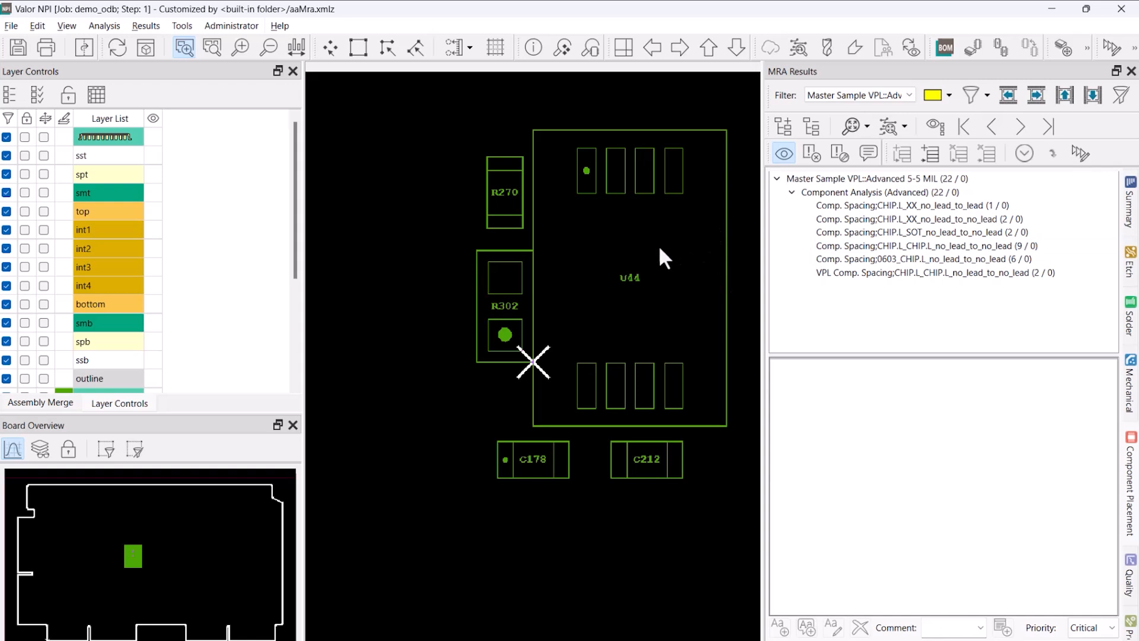
Step: Open the Comp. Spacing;CHIP.L_XX_no_lead_to_lead result and check the VPL package entry in R287's component information
{"action": "left_click", "coordinate": [856, 205]}
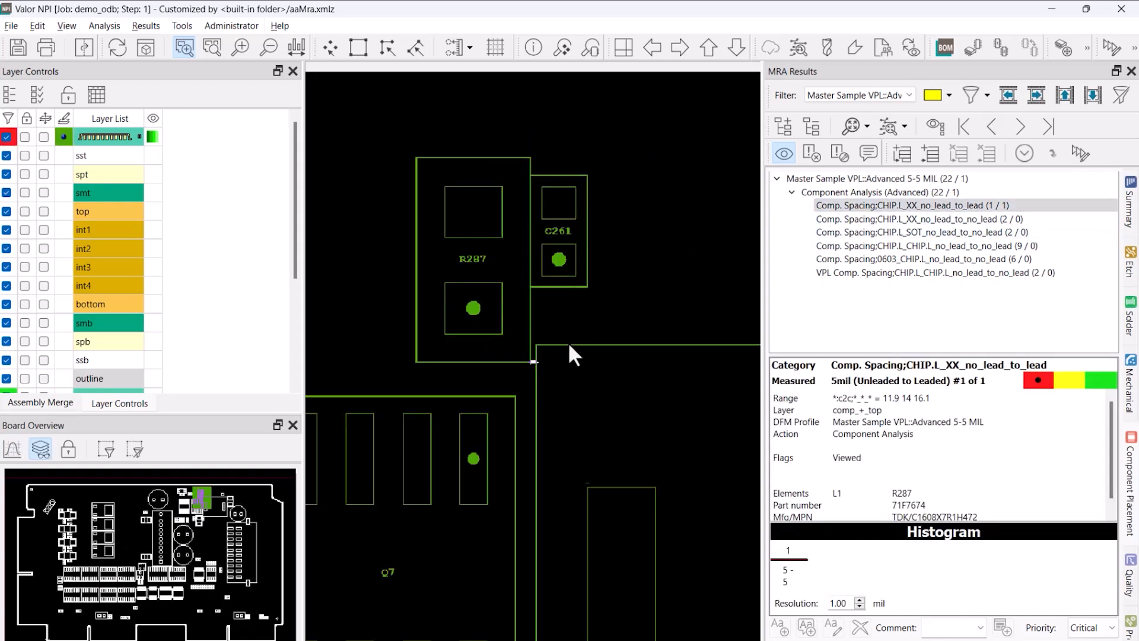
{"action": "right_click", "coordinate": [594, 284]}
{"action": "left_click", "coordinate": [625, 346]}
{"action": "left_click", "coordinate": [479, 316]}
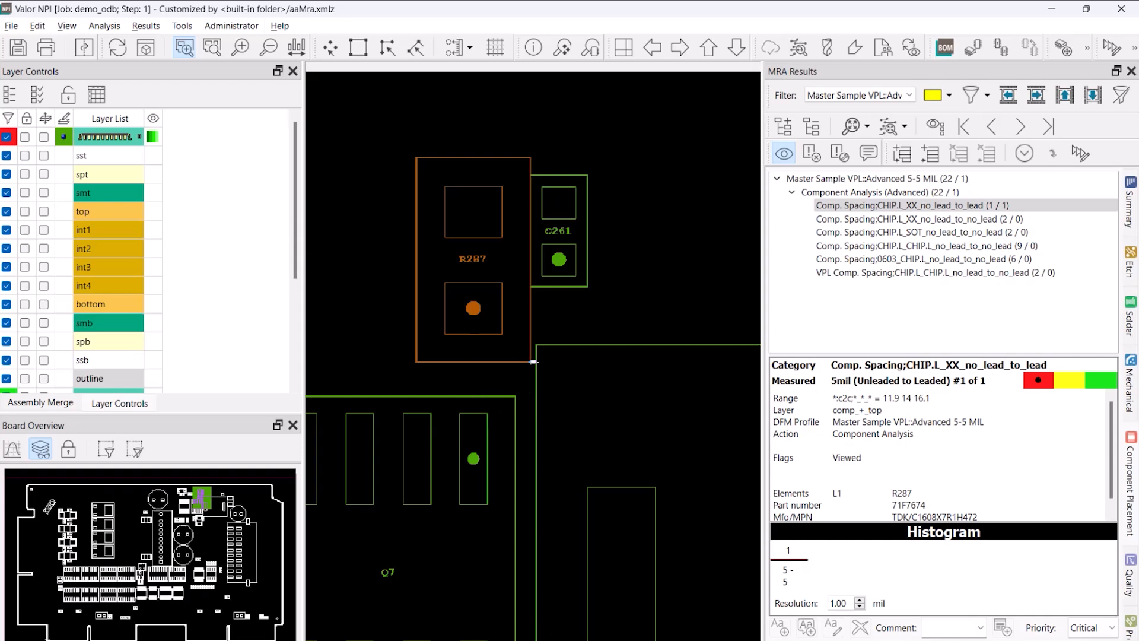
{"action": "double_click", "coordinate": [418, 343]}
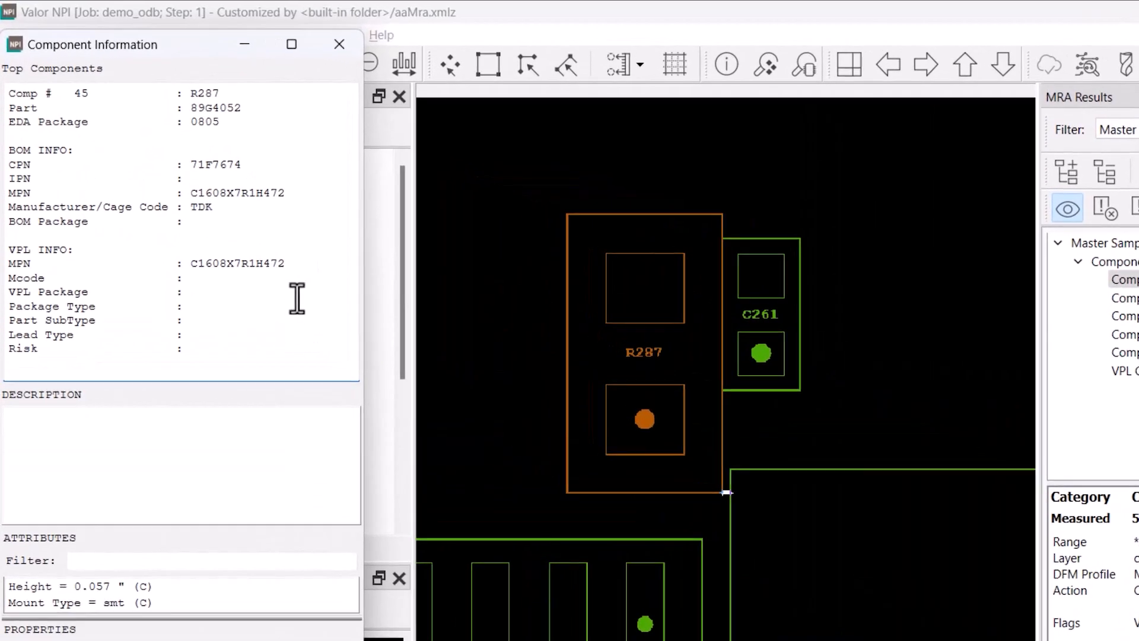
{"action": "left_click", "coordinate": [16, 292]}
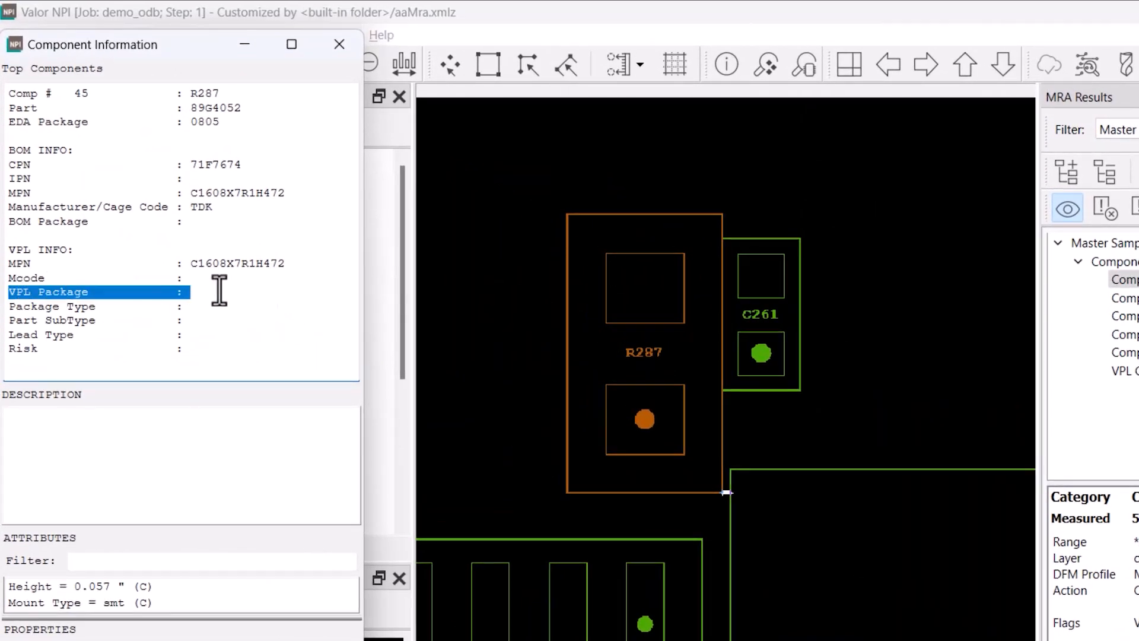
Step: Check neighbouring component L1's VPL package entry and the result's range values, then close the component information
{"action": "left_click", "coordinate": [849, 595]}
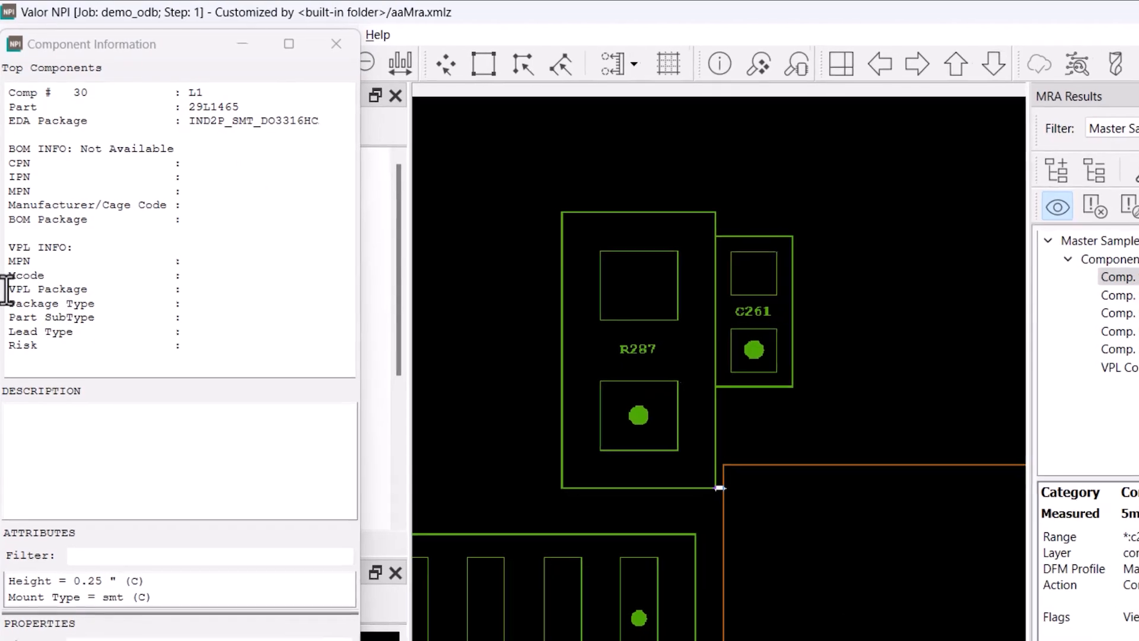
{"action": "left_click", "coordinate": [33, 292]}
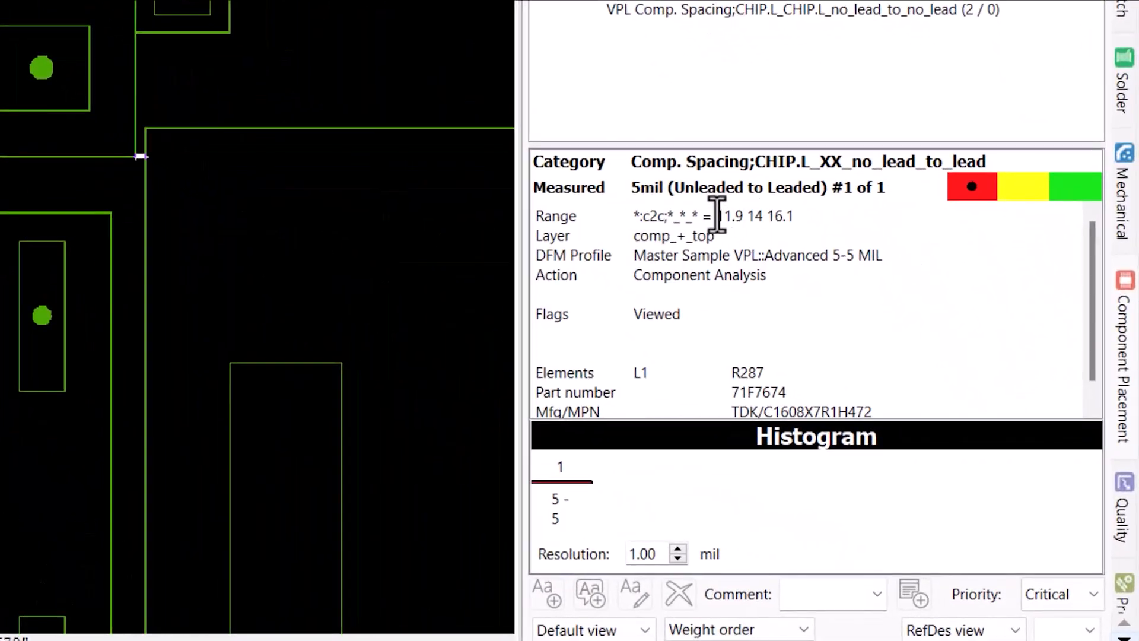
{"action": "left_click_drag", "start_coordinate": [717, 214], "coordinate": [802, 216]}
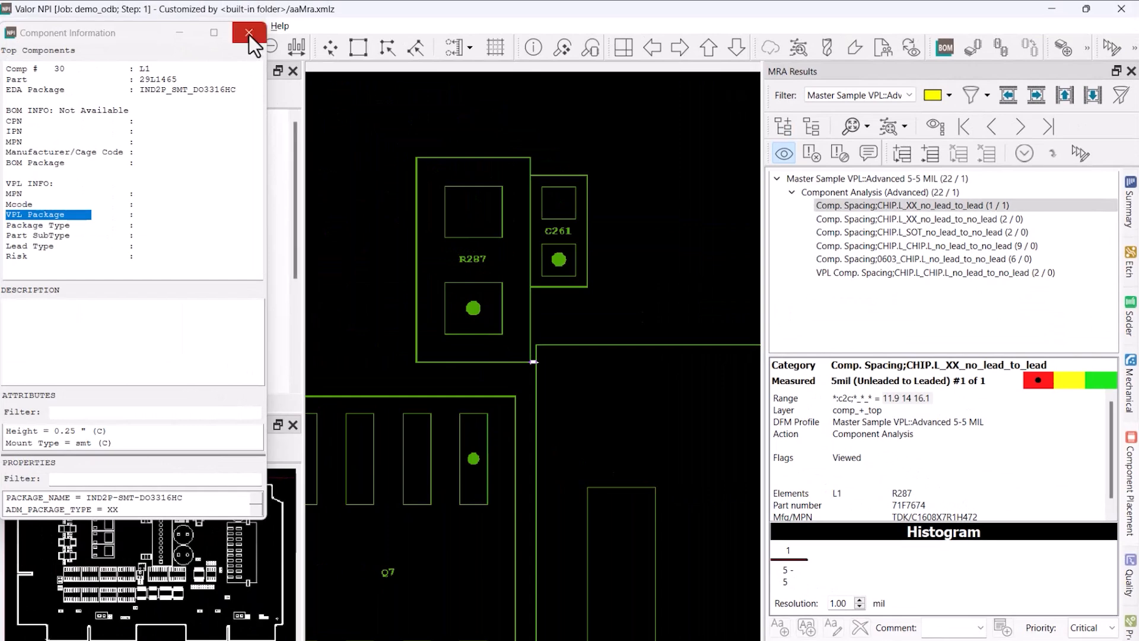
{"action": "left_click", "coordinate": [249, 34]}
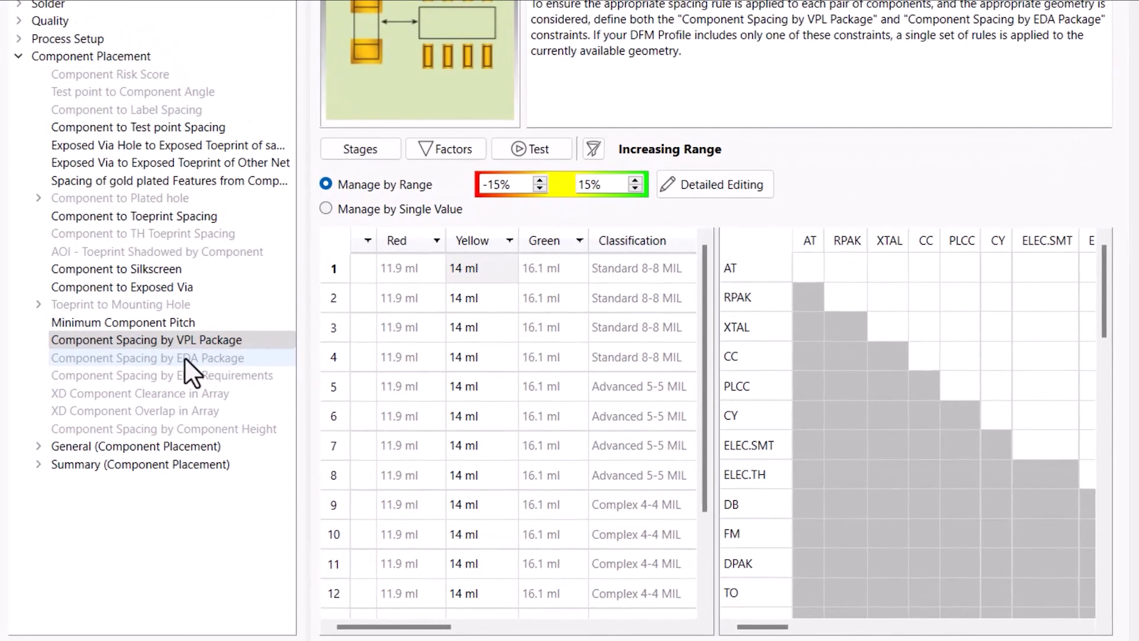
Step: Add Classification as a constraint factor for Component Spacing by EDA Package
{"action": "left_click", "coordinate": [178, 358]}
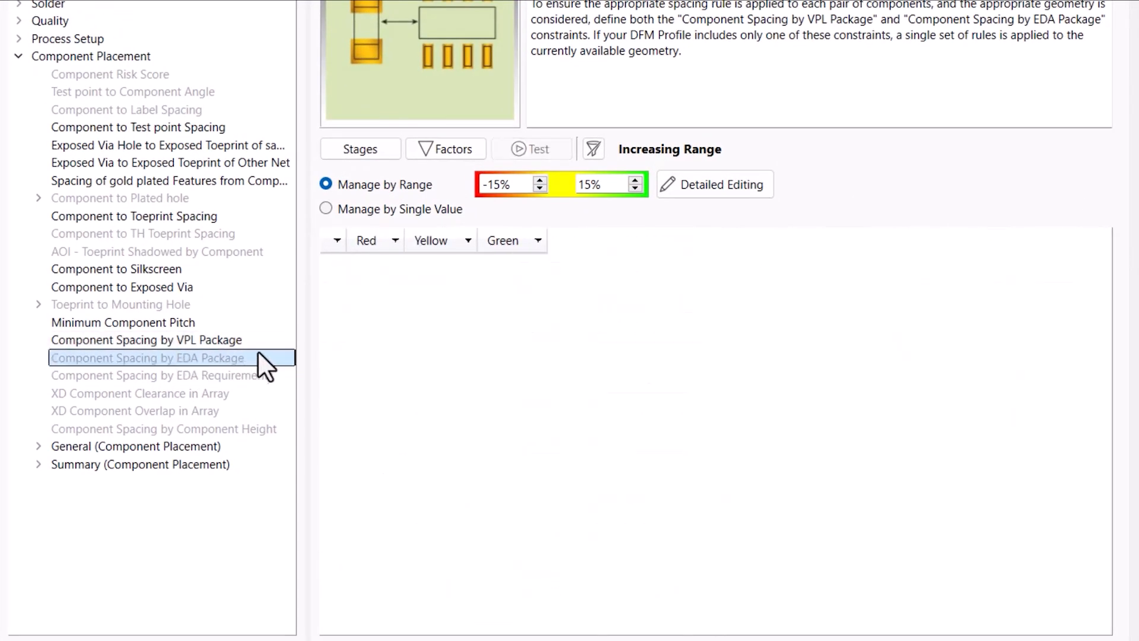
{"action": "left_click", "coordinate": [449, 154]}
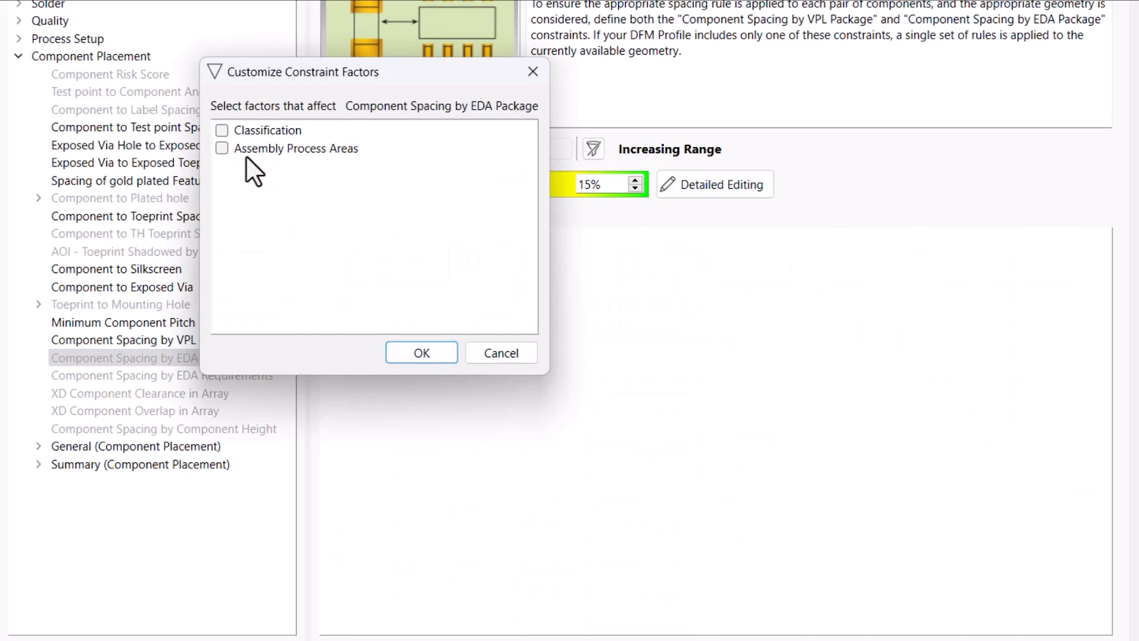
{"action": "left_click", "coordinate": [223, 131]}
{"action": "left_click", "coordinate": [421, 355]}
Step: Compare with the VPL package rules, then set every Yellow value of Component Spacing by EDA Package to 2 ml
{"action": "left_click", "coordinate": [188, 344]}
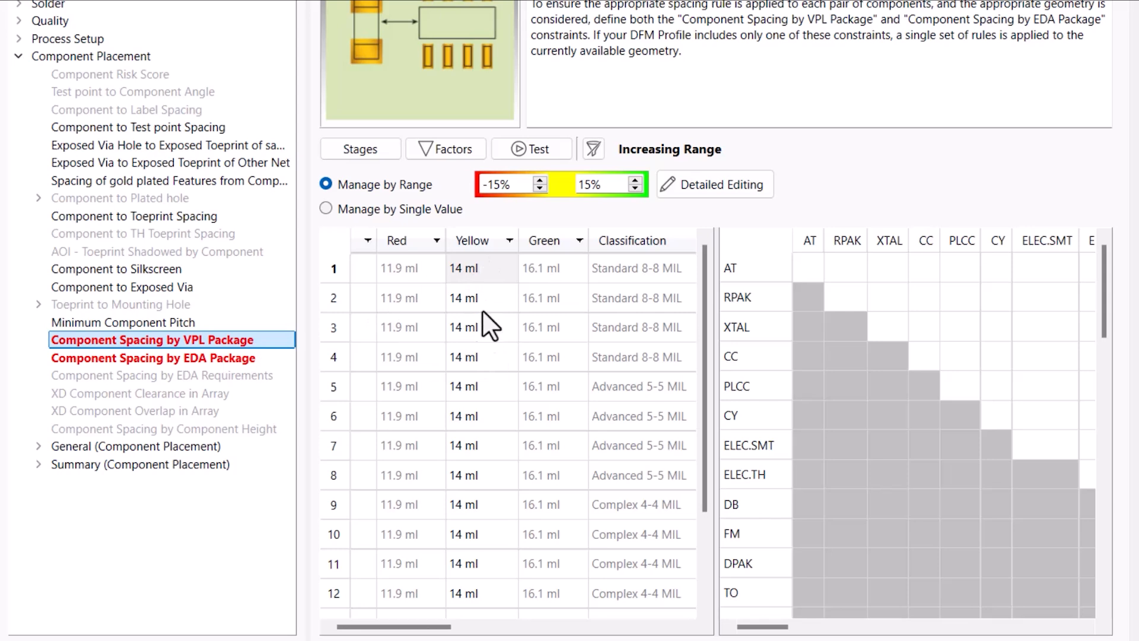
{"action": "left_click", "coordinate": [237, 358]}
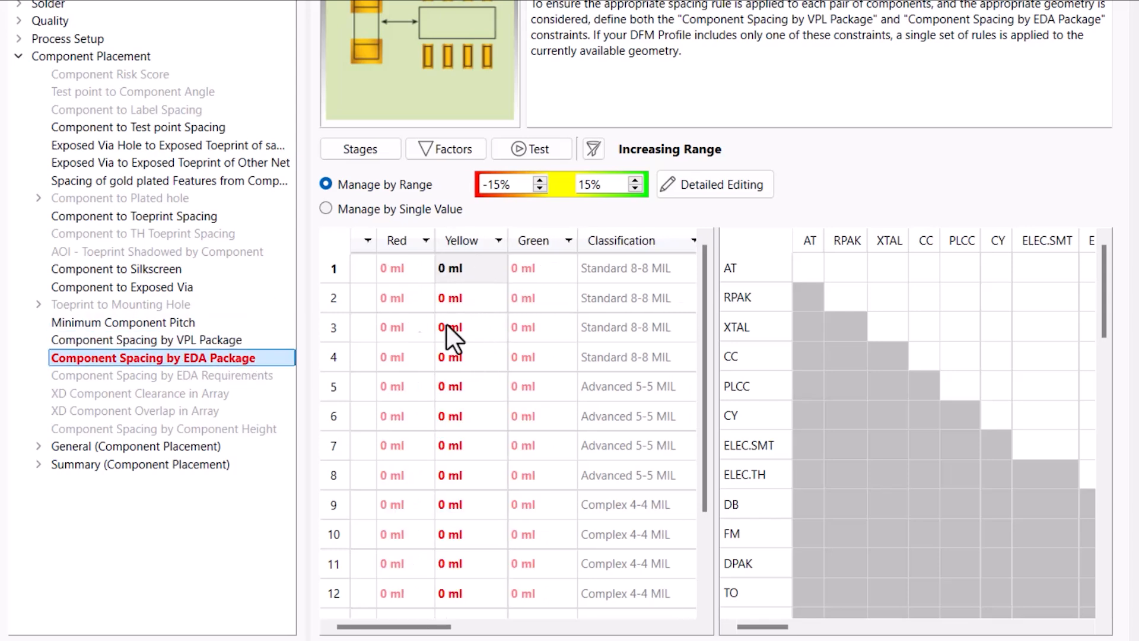
{"action": "left_click", "coordinate": [467, 276]}
{"action": "type", "text": "2"}
{"action": "left_click", "coordinate": [454, 294]}
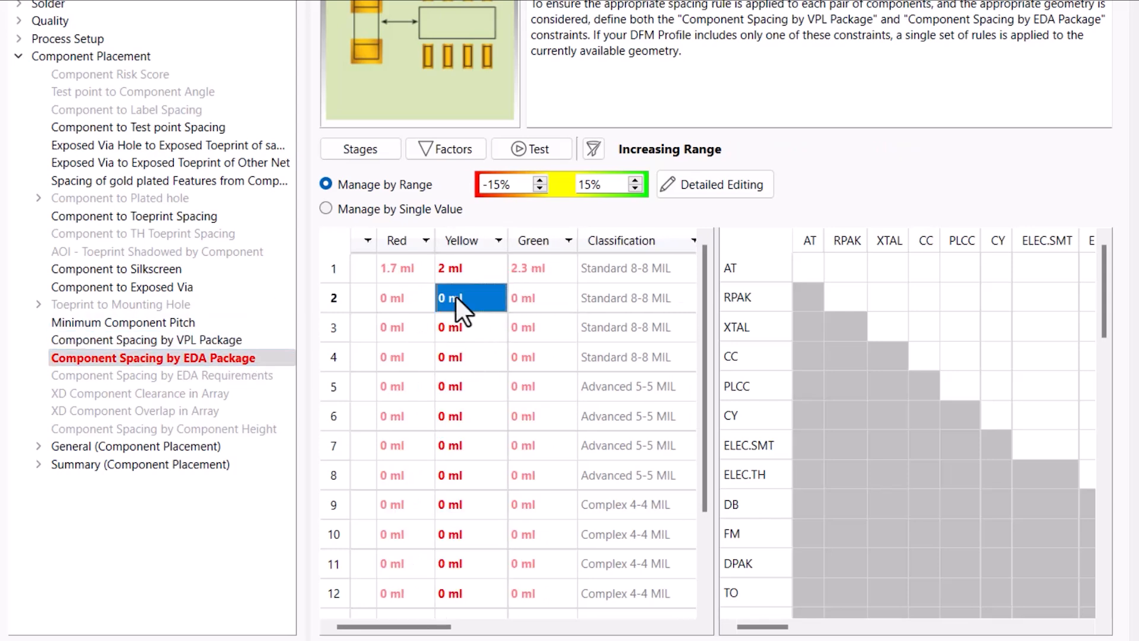
{"action": "type", "text": "2"}
{"action": "left_click", "coordinate": [461, 325]}
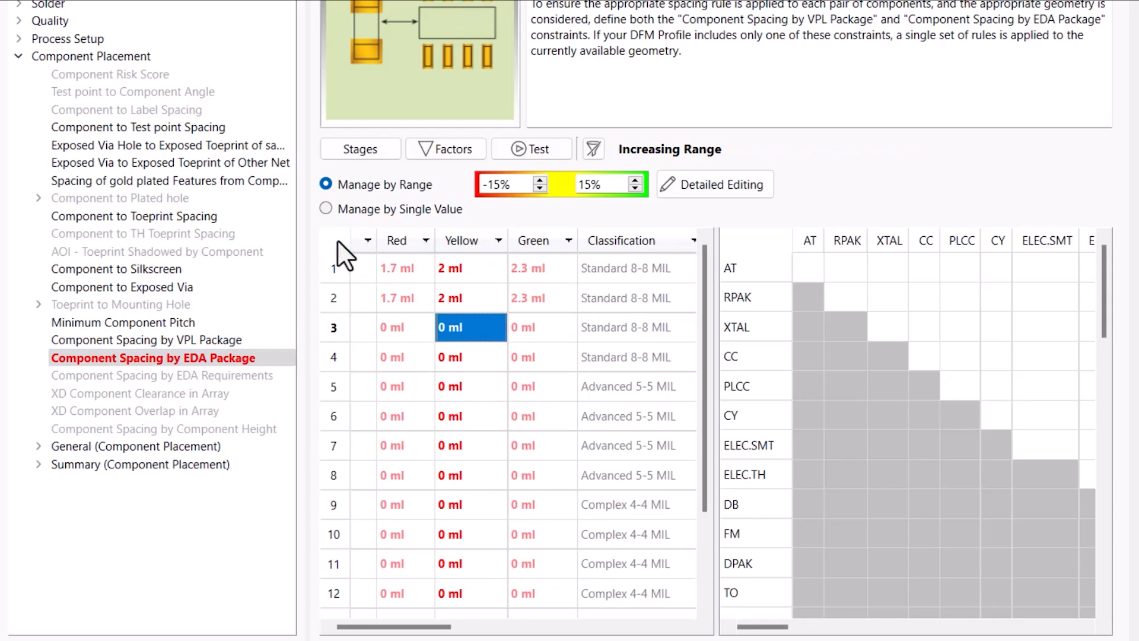
{"action": "key", "text": "ctrl+a"}
{"action": "type", "text": "2"}
{"action": "key", "text": "Return"}
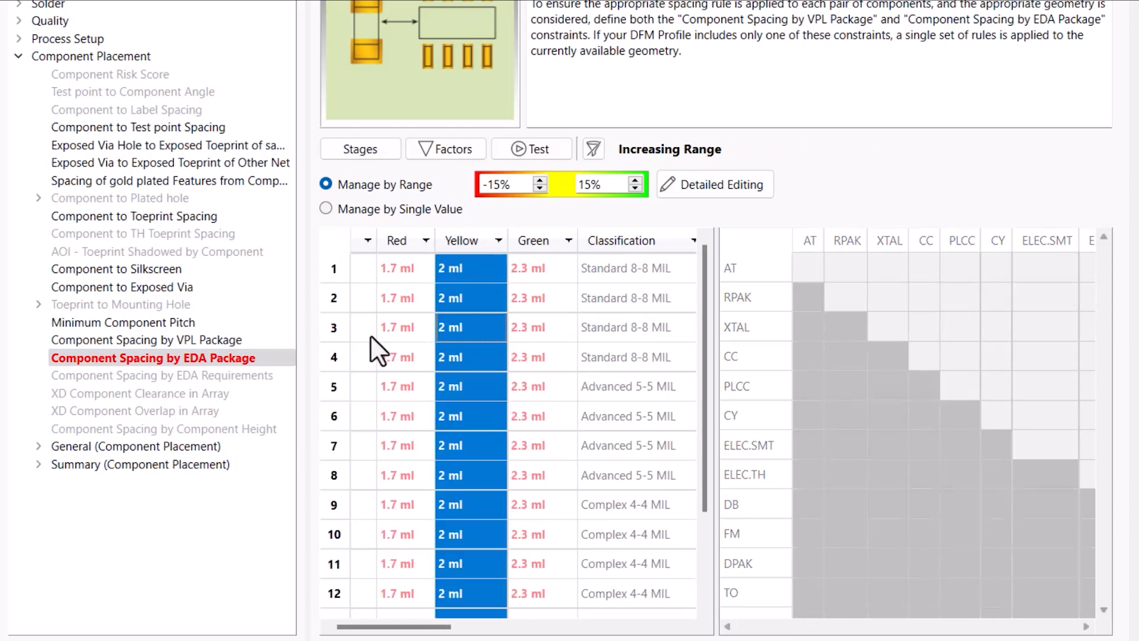
Step: Rerun the test from Component Spacing by VPL Package and return to the results in Valor NPI
{"action": "left_click", "coordinate": [219, 339]}
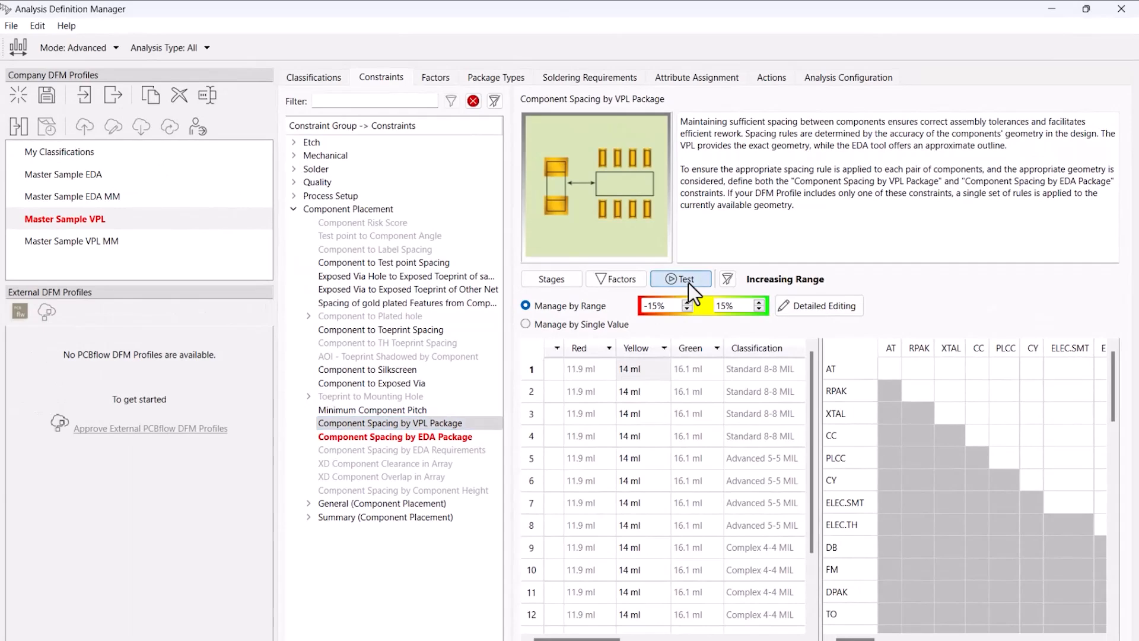
{"action": "left_click", "coordinate": [688, 282]}
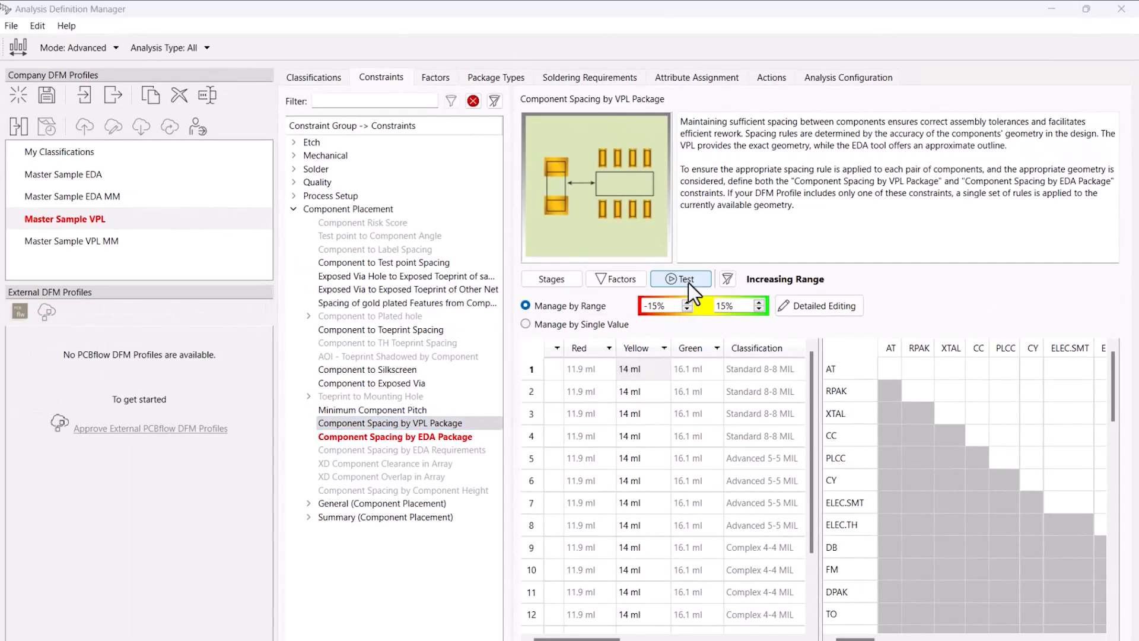
{"action": "left_click", "coordinate": [1049, 8]}
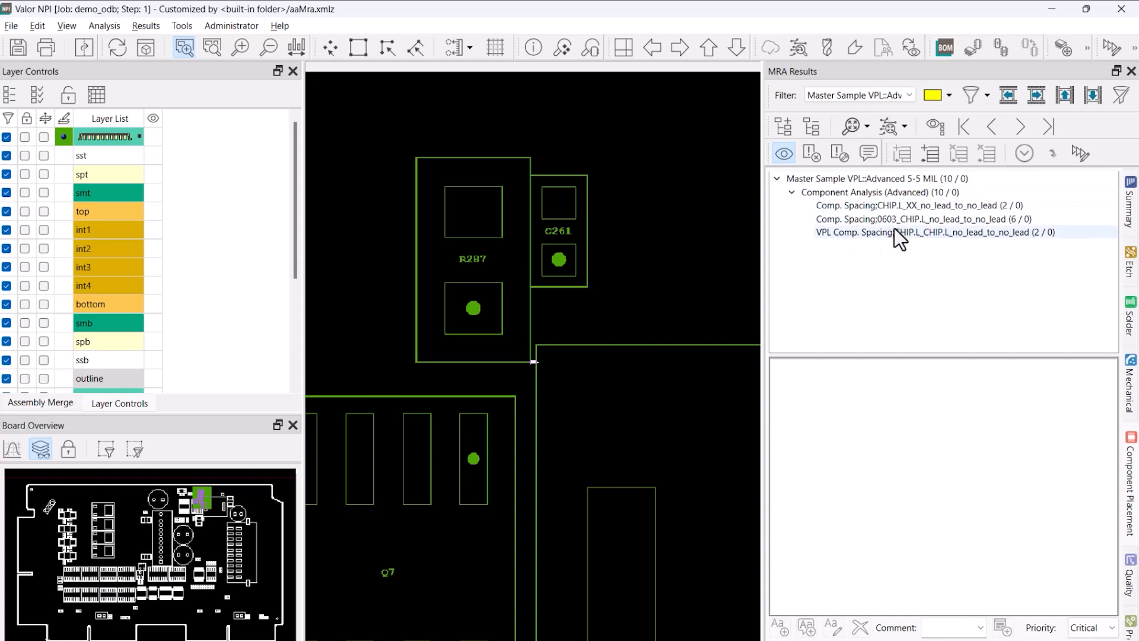
Step: Review the CHIP.L_XX, 0603_CHIP.L and VPL CHIP.L_CHIP.L no-lead spacing results, checking which range values each one uses
{"action": "left_click", "coordinate": [929, 207]}
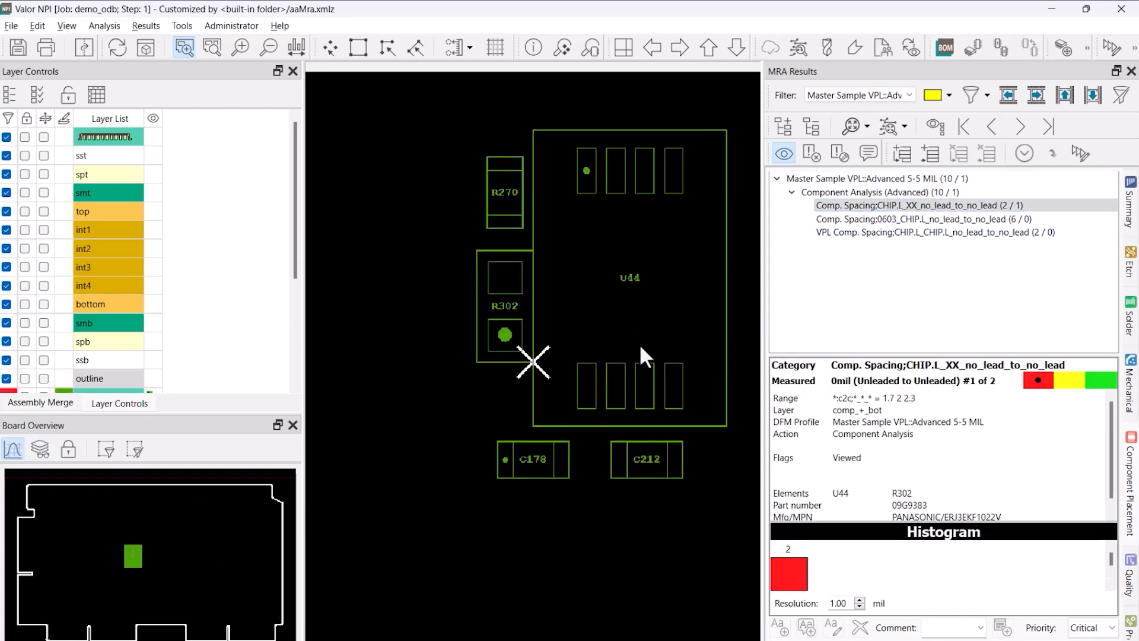
{"action": "left_click", "coordinate": [866, 220]}
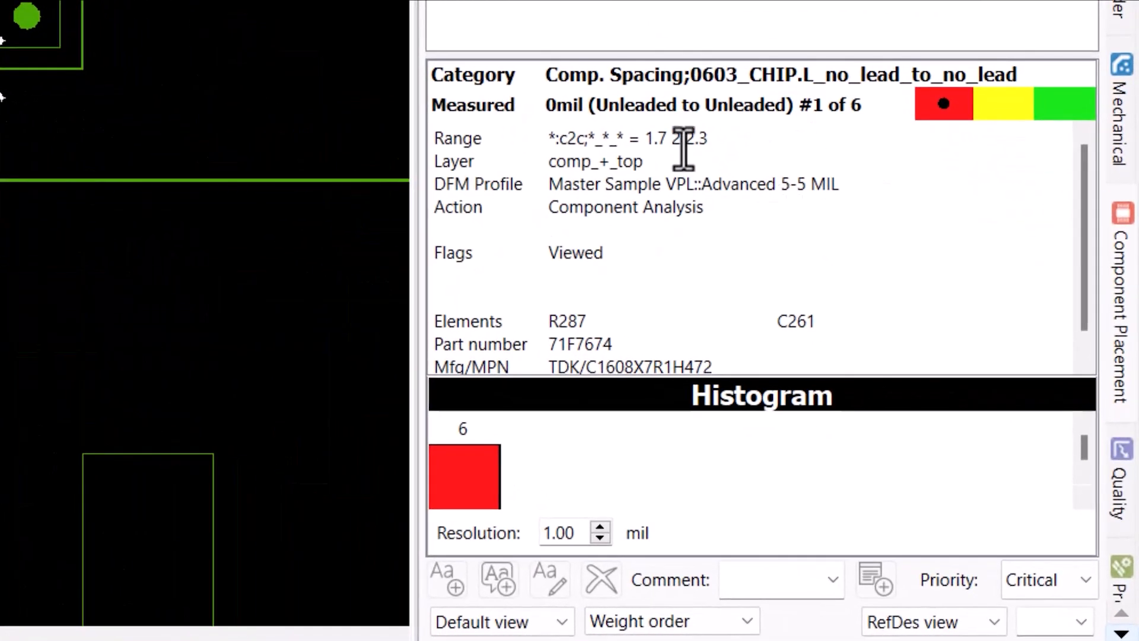
{"action": "double_click", "coordinate": [675, 138]}
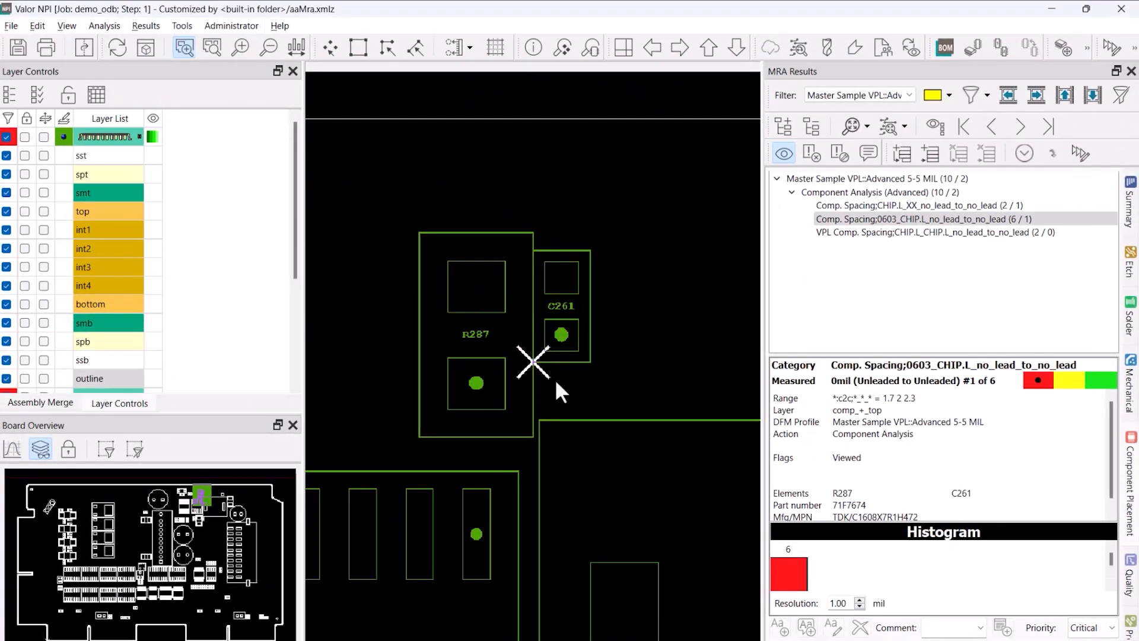
{"action": "left_click", "coordinate": [860, 233]}
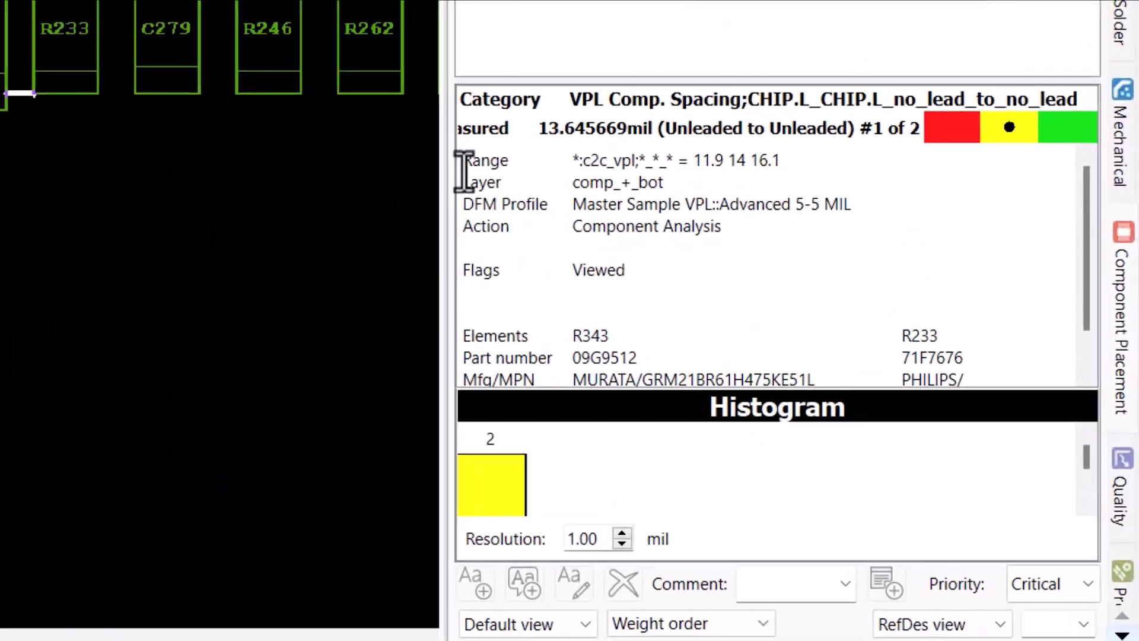
{"action": "left_click_drag", "start_coordinate": [727, 168], "coordinate": [676, 130]}
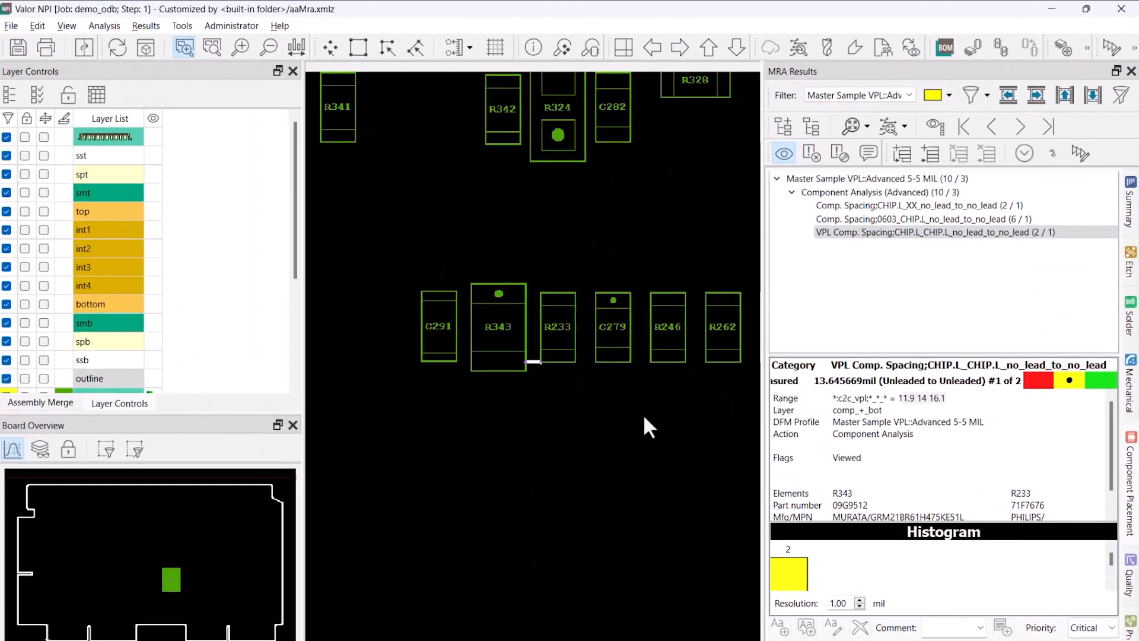
Step: Reopen the CHIP.L_XX_no_lead_to_no_lead result and check the VPL information of R302 and U44 against the applied range
{"action": "left_click", "coordinate": [848, 205]}
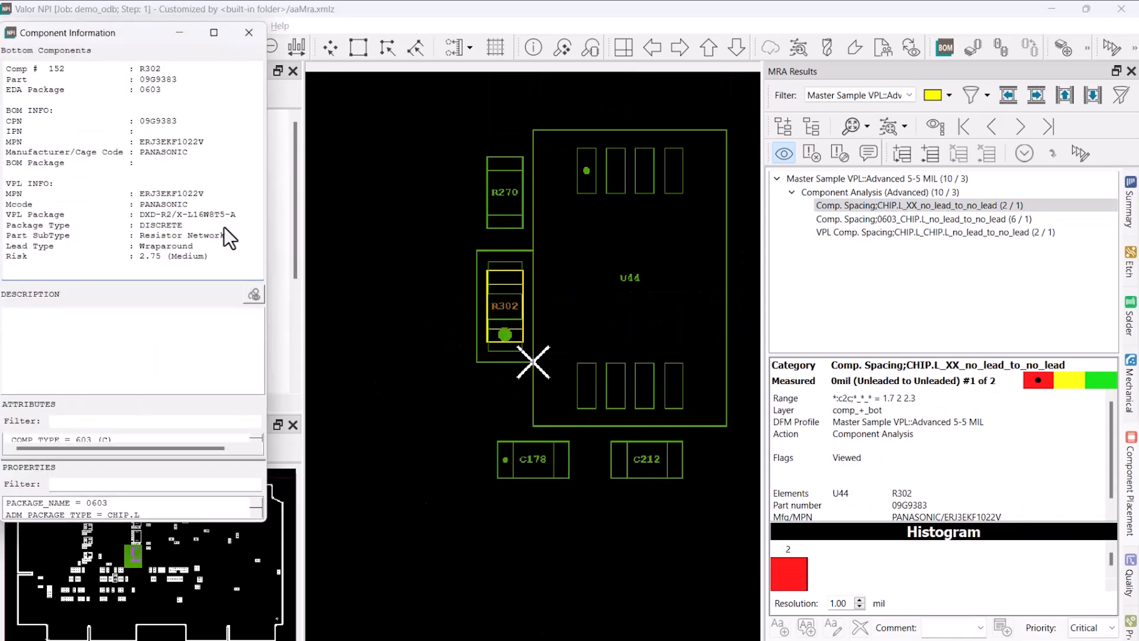
{"action": "left_click", "coordinate": [603, 282]}
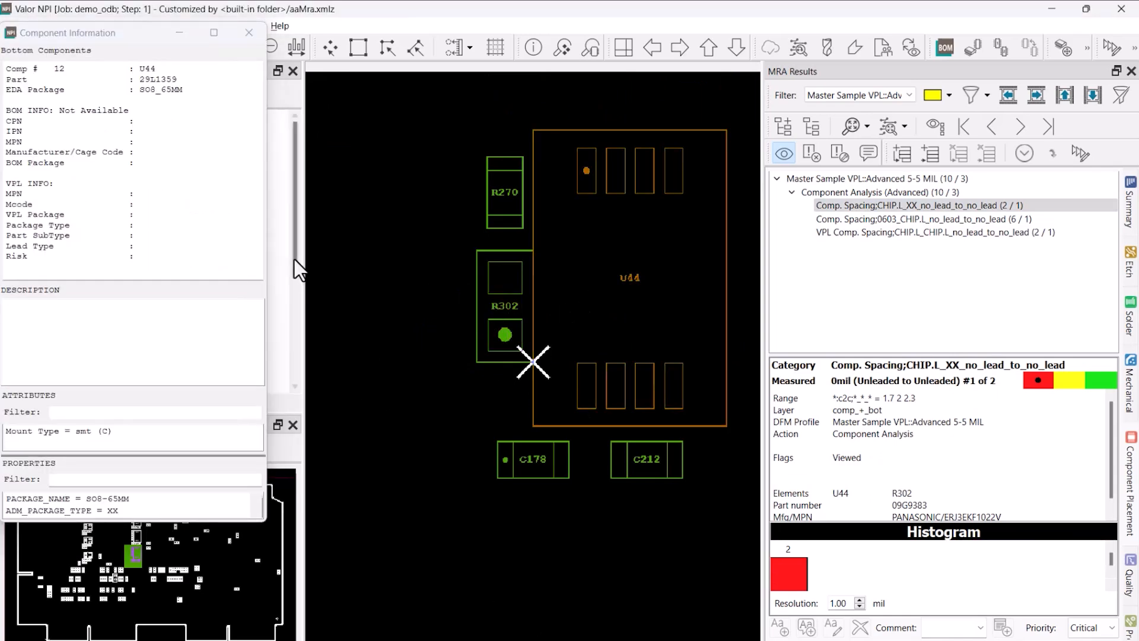
{"action": "left_click", "coordinate": [248, 32]}
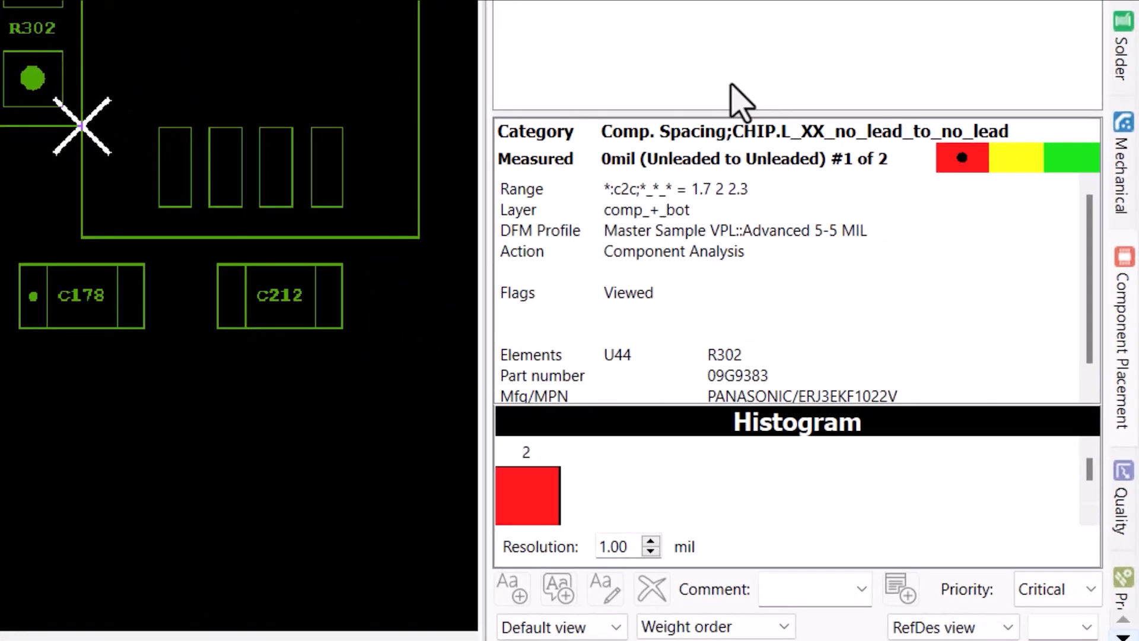
{"action": "left_click_drag", "start_coordinate": [731, 215], "coordinate": [723, 188]}
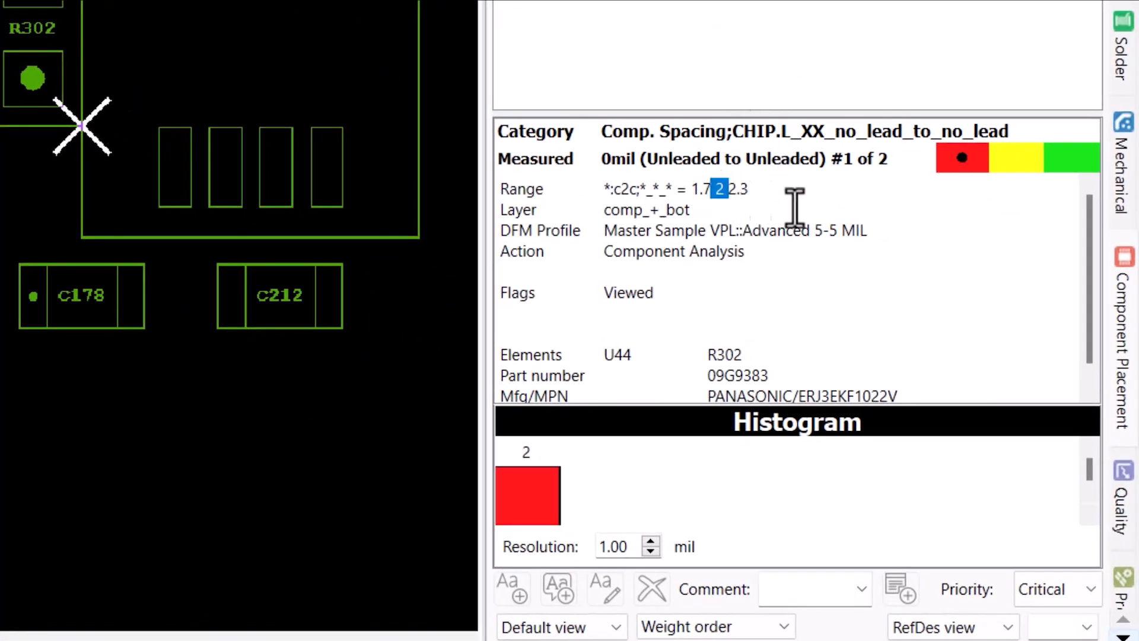